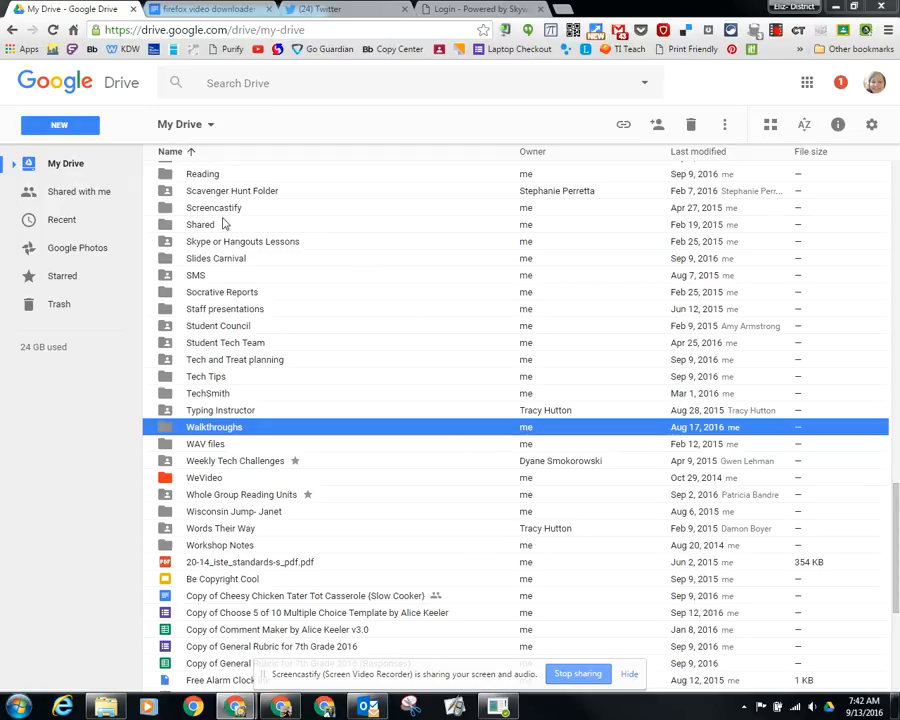
# Create a new folder named "Videos for Classroom" in My Drive and open it
pyautogui.click(60, 125)
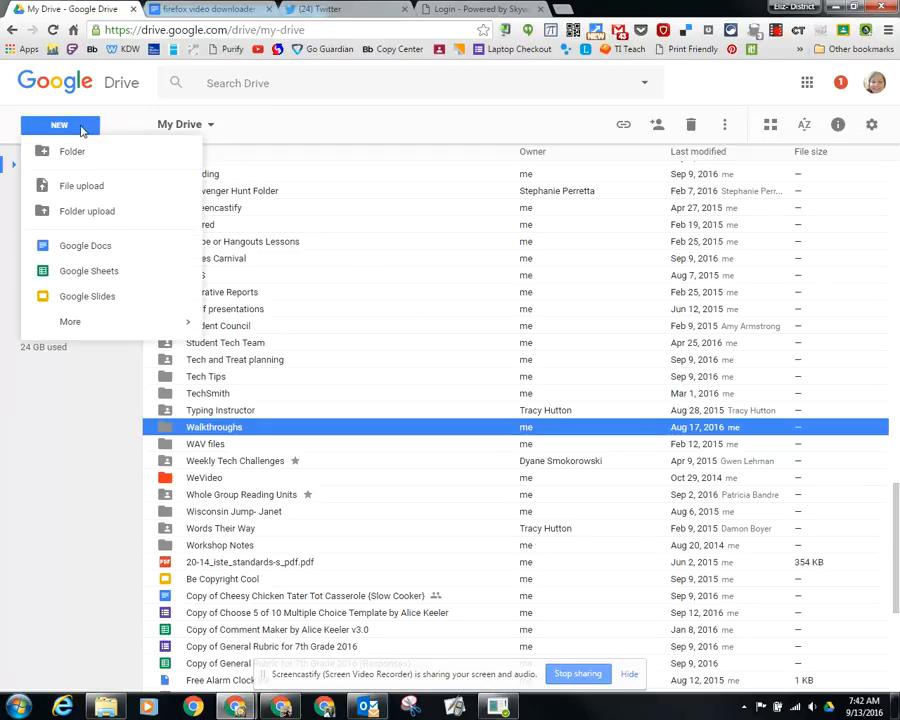
pyautogui.click(75, 152)
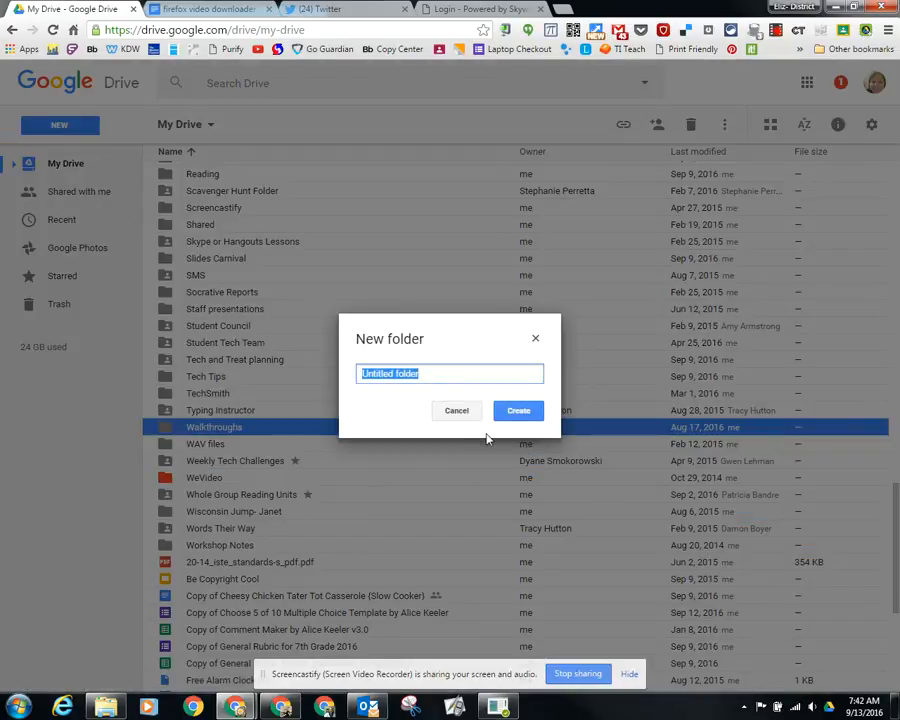
pyautogui.write('Video')
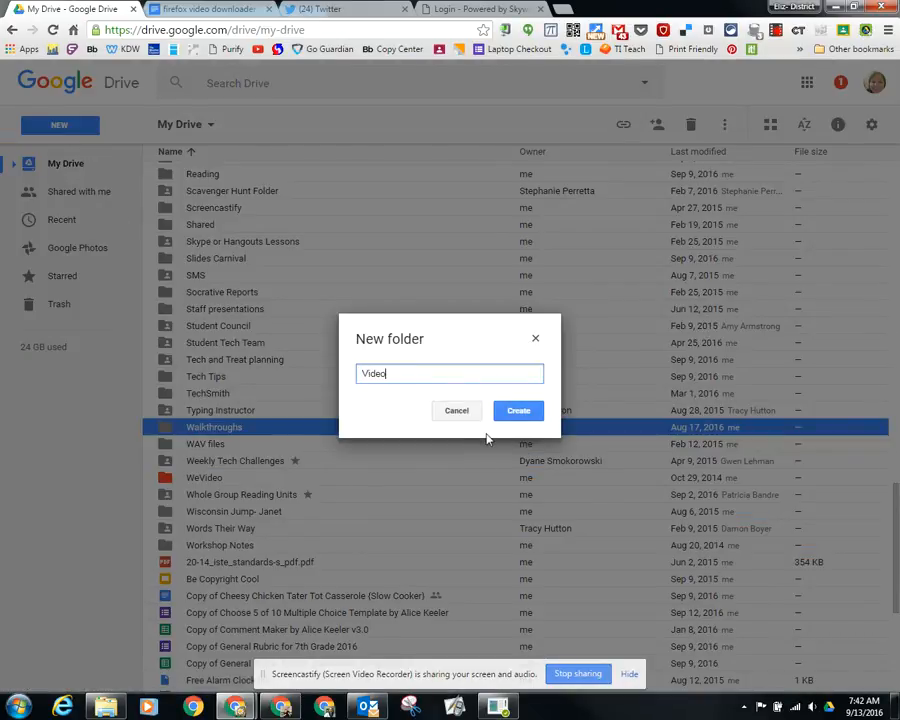
pyautogui.write('s for Classroom')
pyautogui.press('Return')
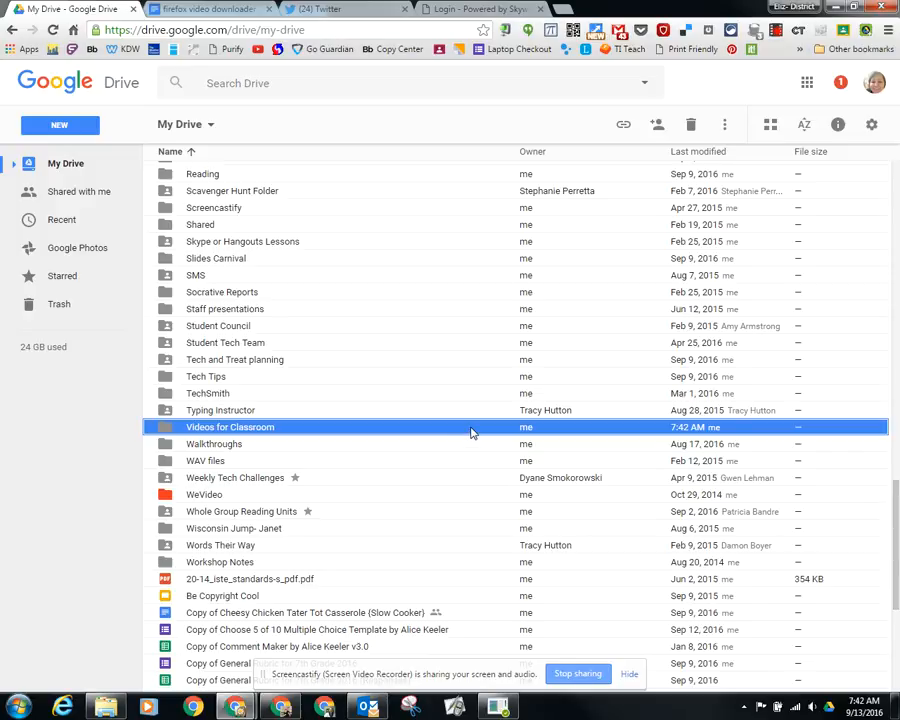
pyautogui.doubleClick(471, 430)
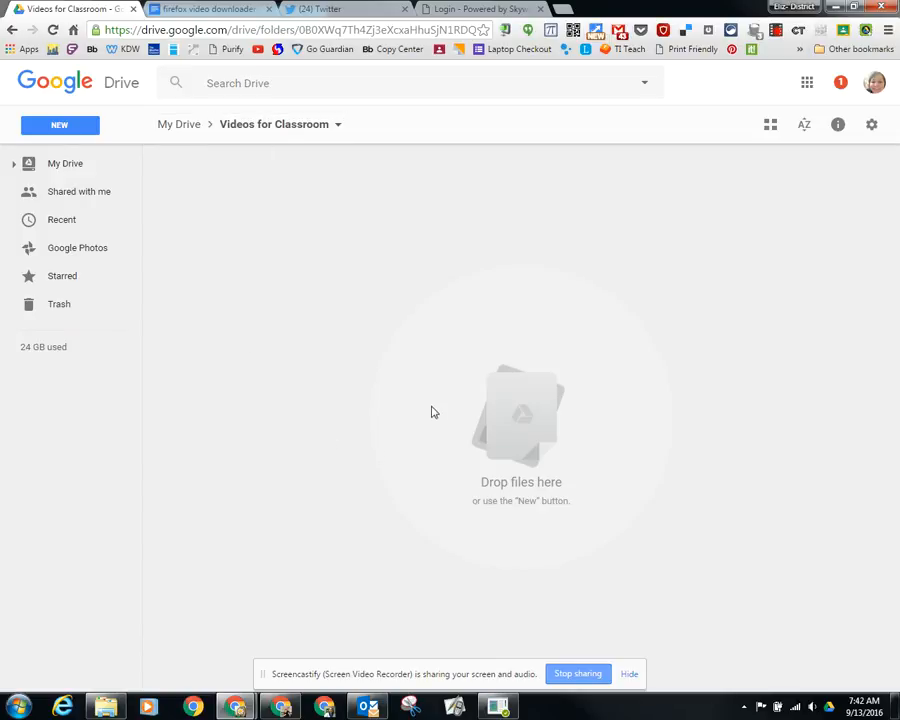
# Switch to Windows Explorer and display the Downloads folder's files as large icons
pyautogui.moveTo(105, 712)
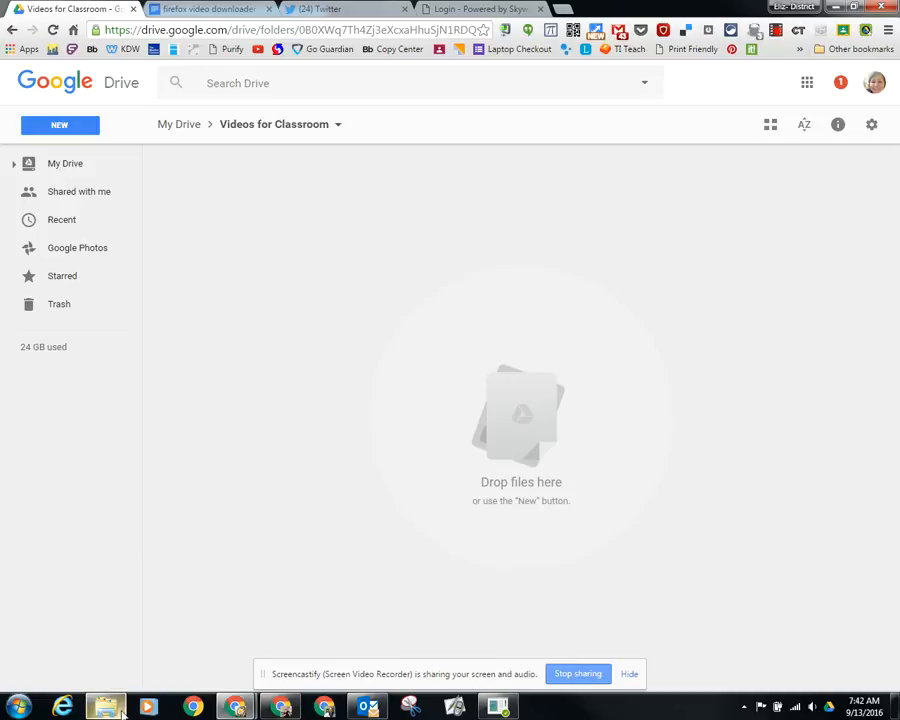
pyautogui.click(105, 710)
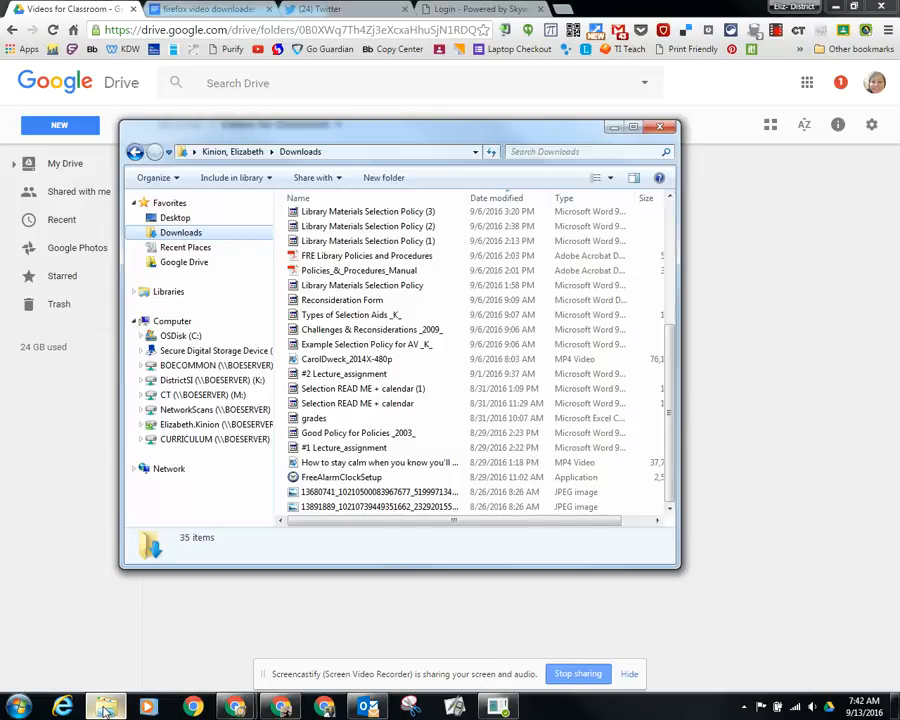
pyautogui.scroll(5, 178, 240)
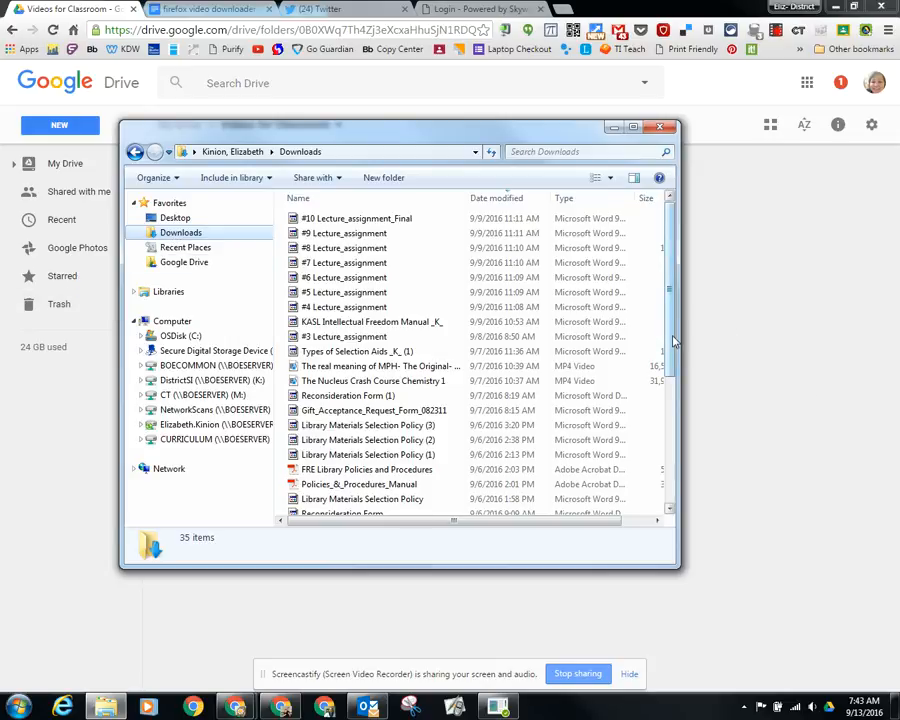
pyautogui.moveTo(672, 341); pyautogui.dragTo(678, 478)
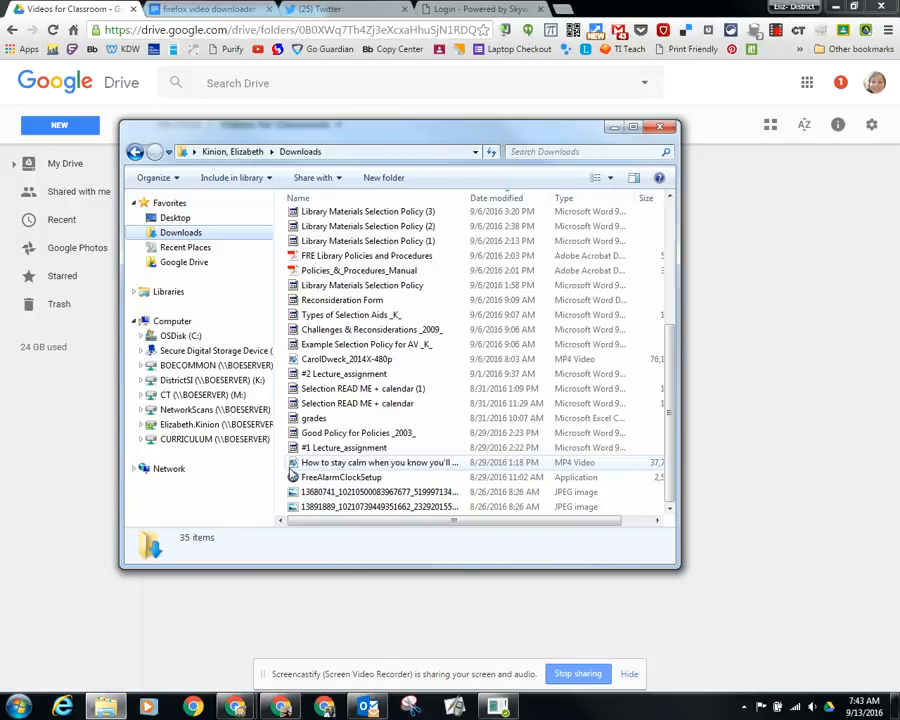
pyautogui.click(610, 178)
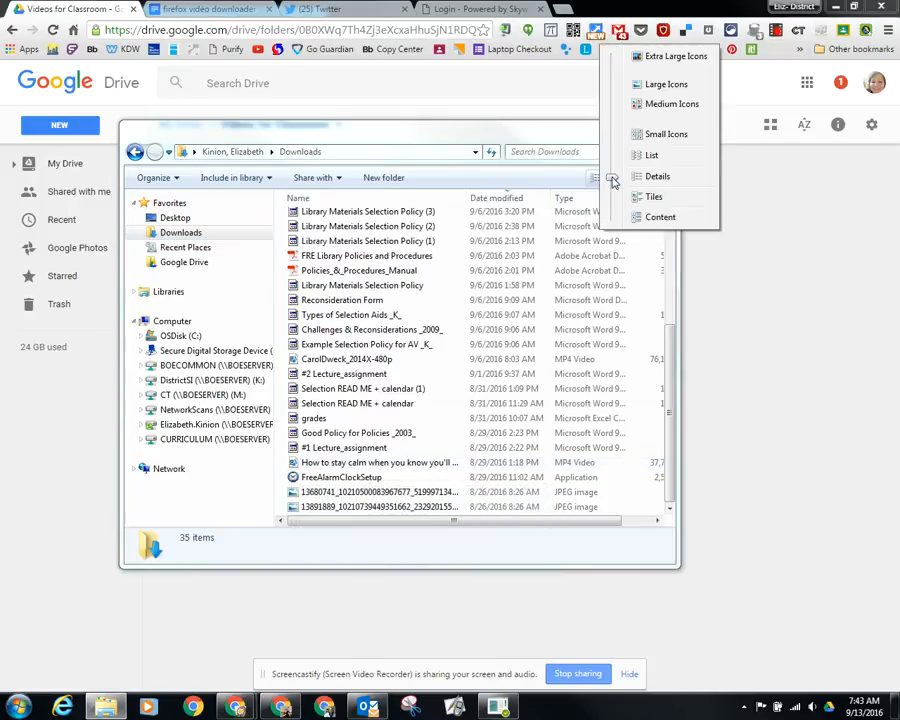
pyautogui.click(656, 84)
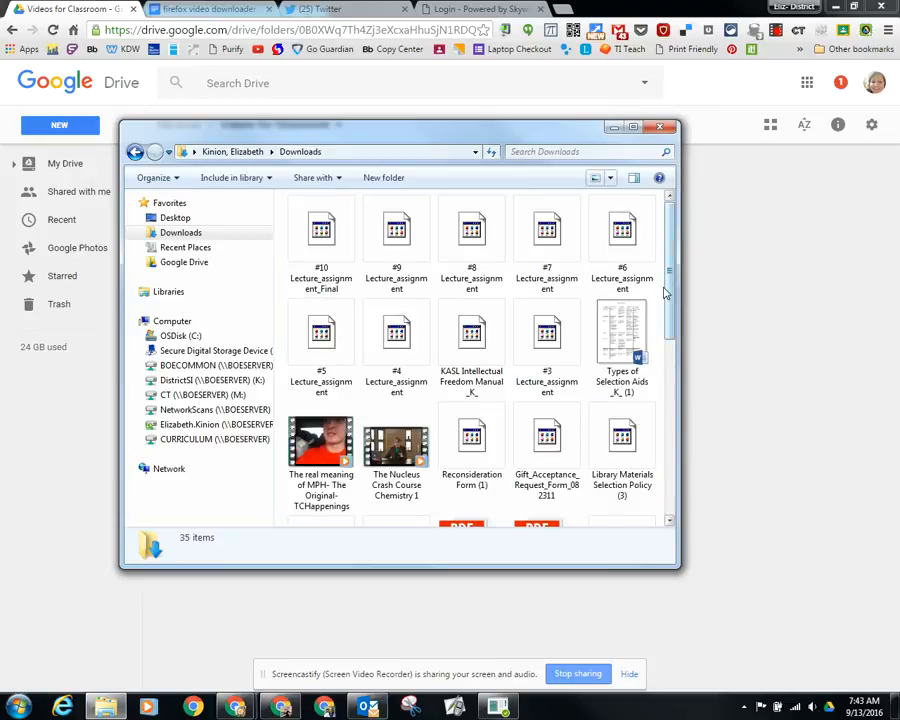
# Upload the video CarolDweck_2014X-480p from Downloads into the Videos for Classroom folder in Google Drive
pyautogui.moveTo(668, 287); pyautogui.dragTo(690, 476)
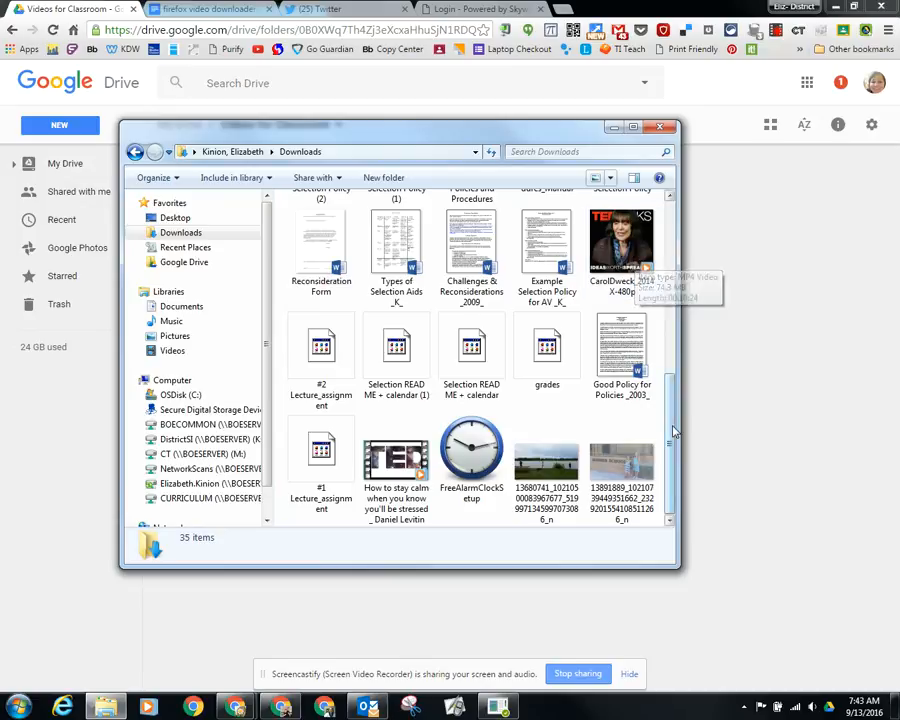
pyautogui.click(608, 243)
pyautogui.moveTo(608, 243); pyautogui.dragTo(734, 549)
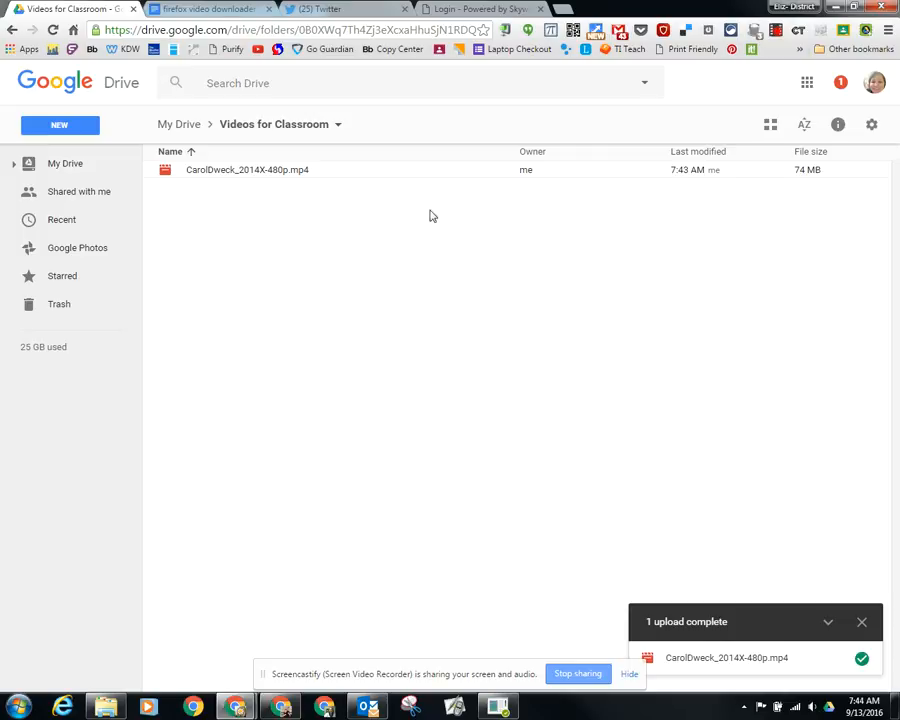
# Set the uploaded CarolDweck_2014X-480p.mp4 video's link sharing to Anyone with the link, with Can view access
pyautogui.rightClick(357, 176)
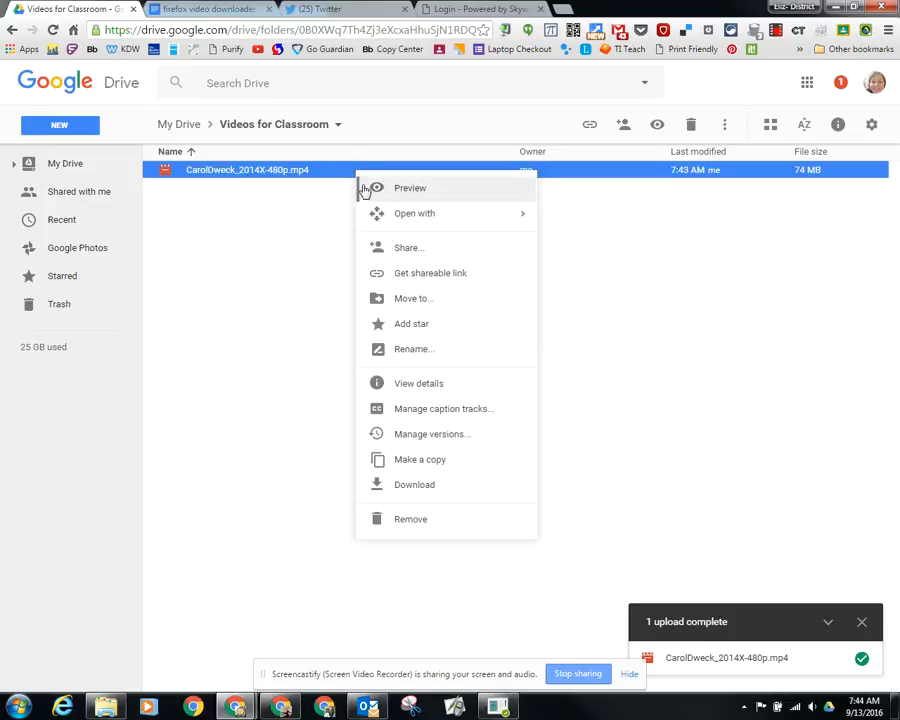
pyautogui.click(397, 252)
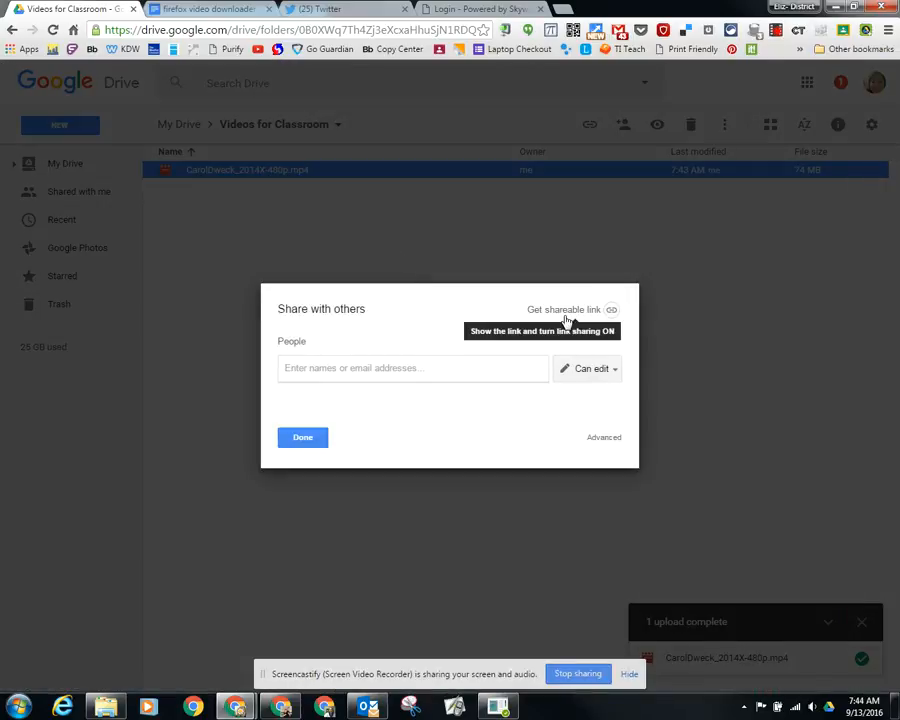
pyautogui.click(606, 440)
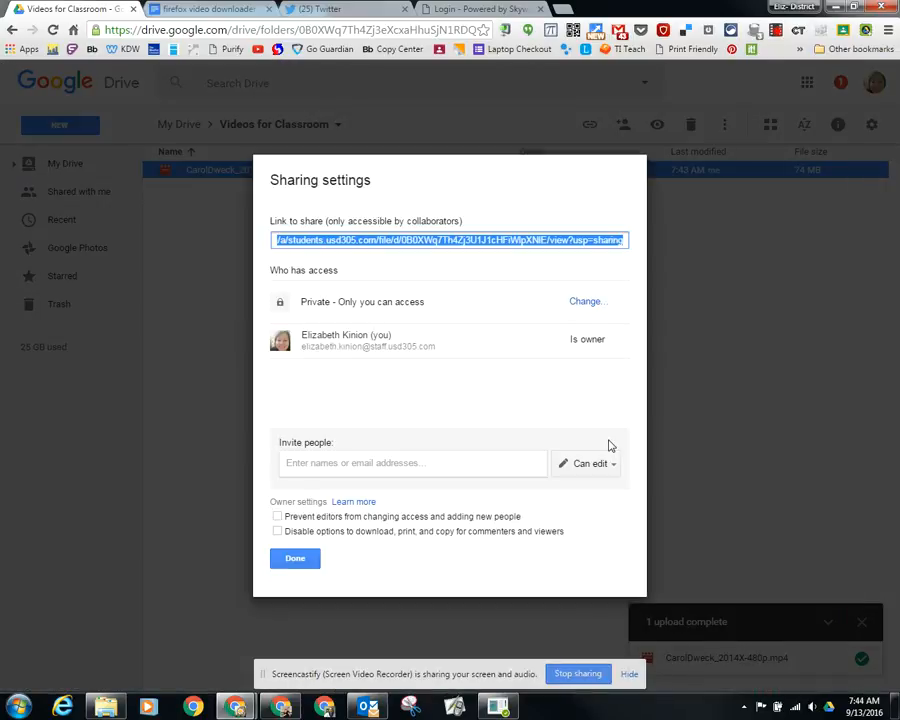
pyautogui.click(584, 304)
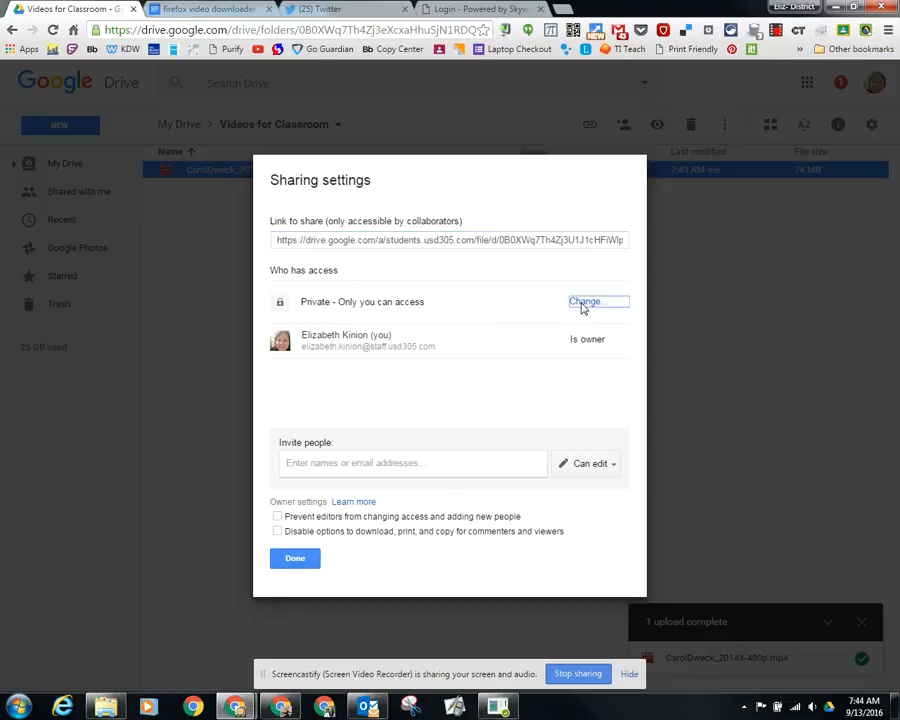
pyautogui.click(296, 318)
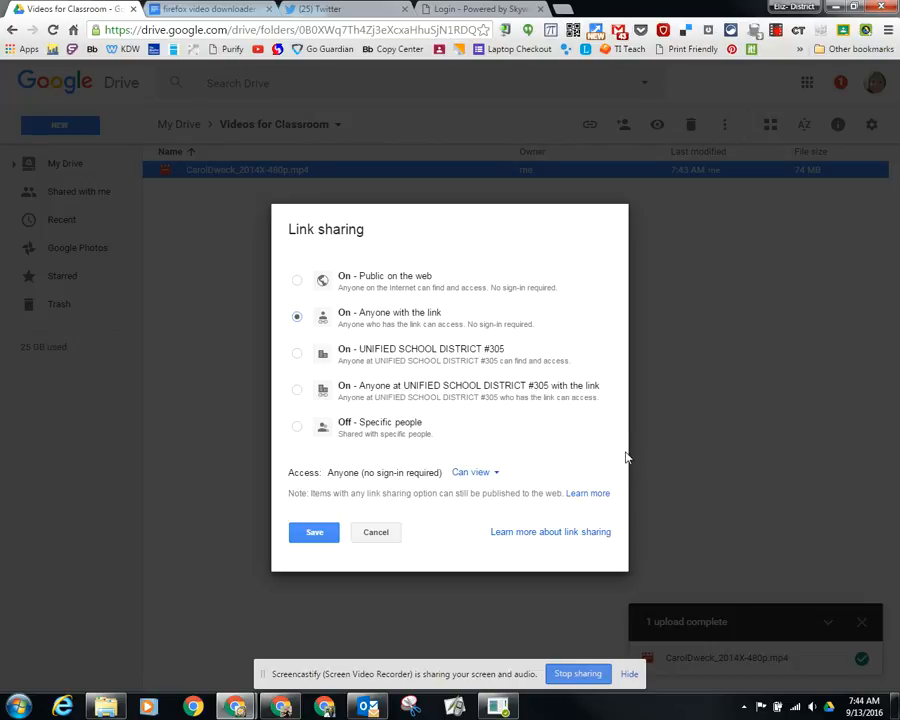
pyautogui.click(315, 535)
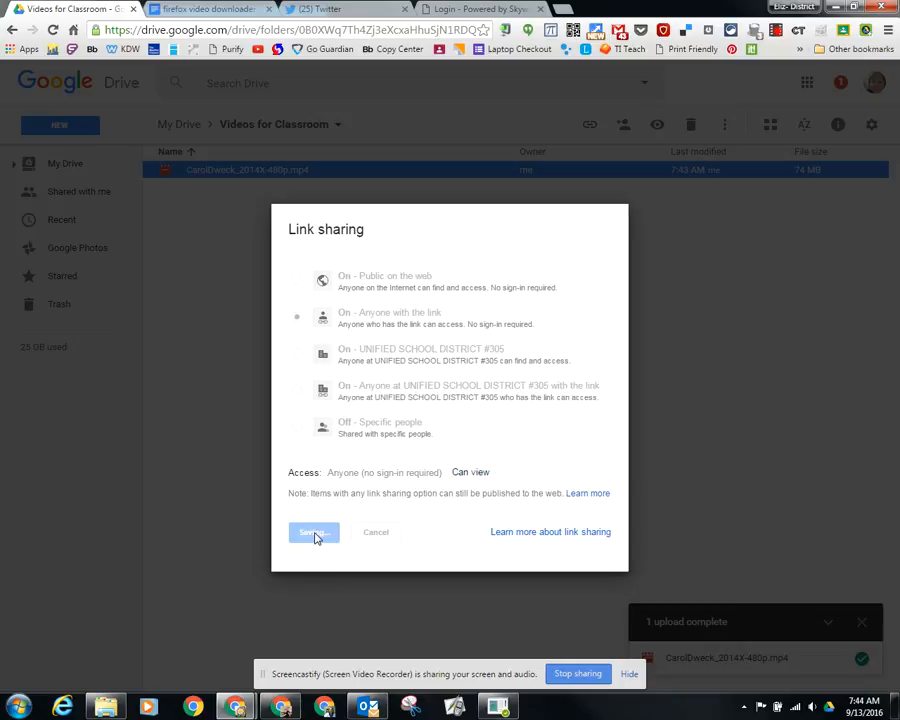
pyautogui.click(313, 564)
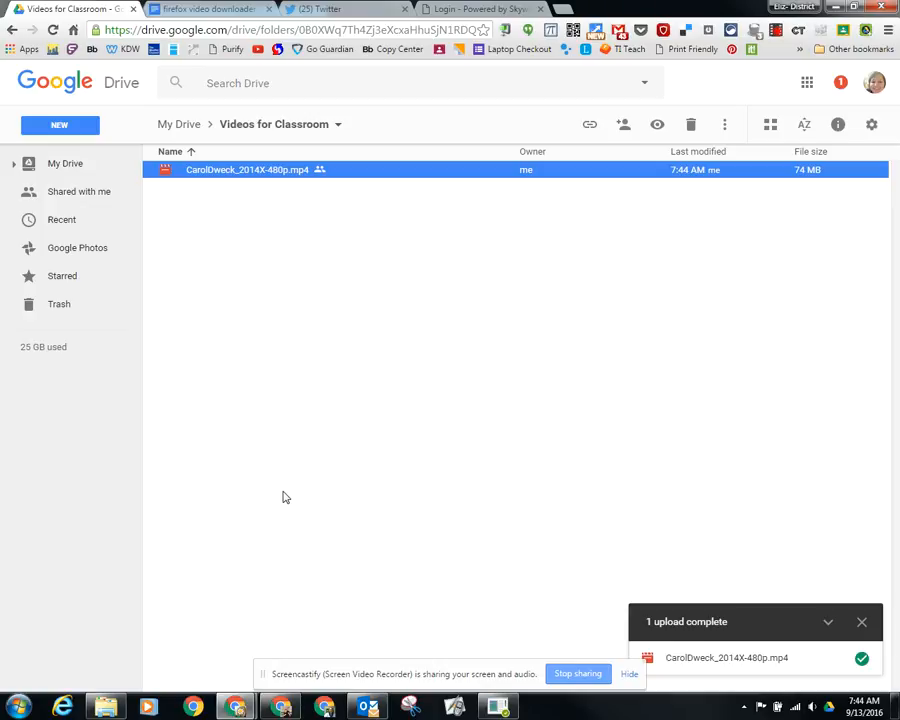
# Set the Videos for Classroom folder's link sharing to Anyone with the link, with Can view access
pyautogui.click(338, 126)
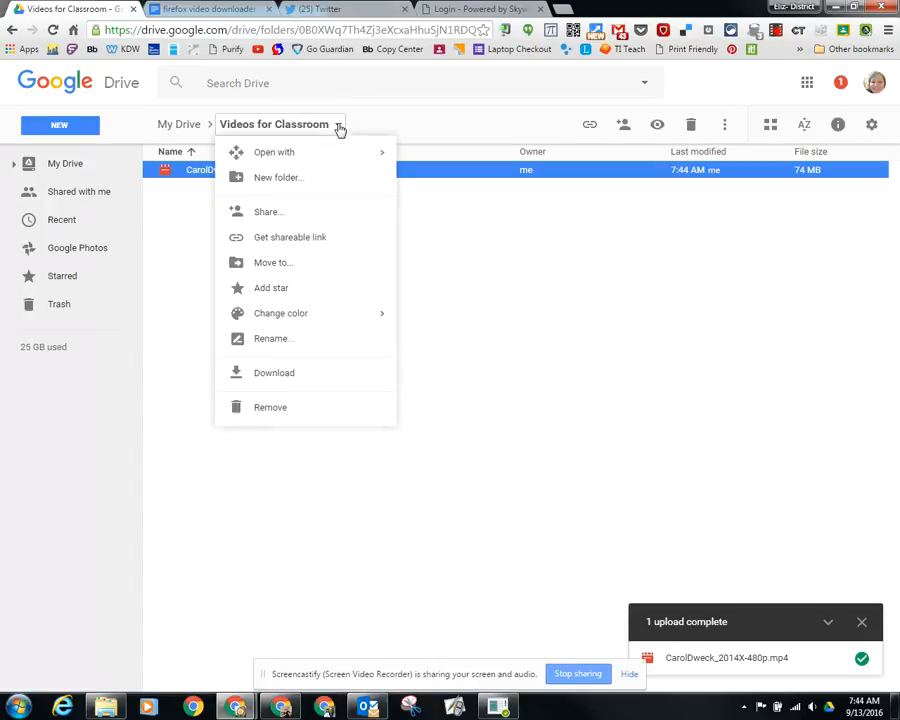
pyautogui.click(333, 214)
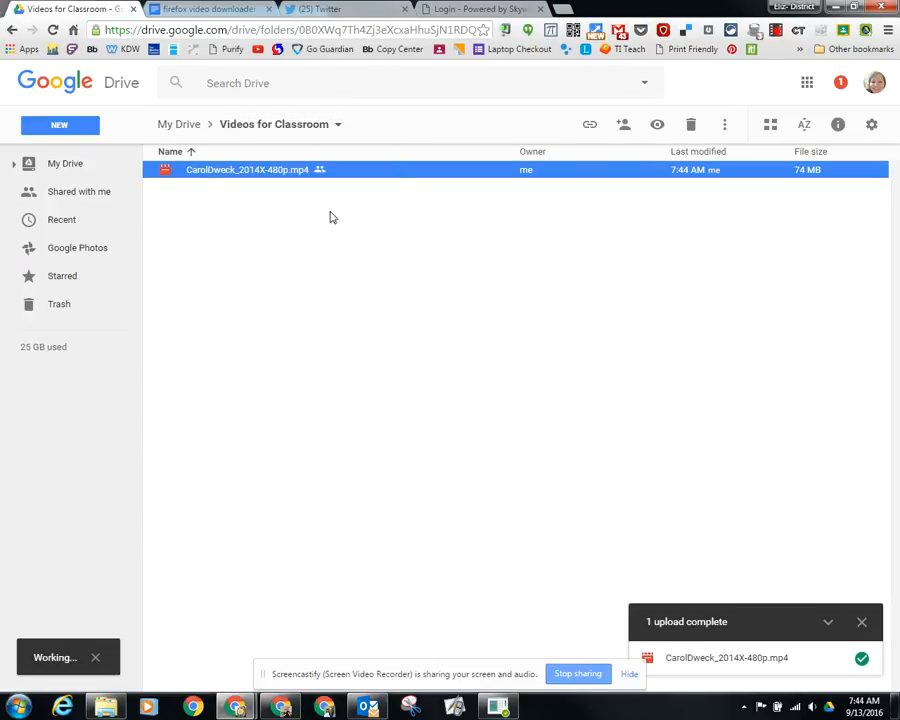
pyautogui.click(601, 440)
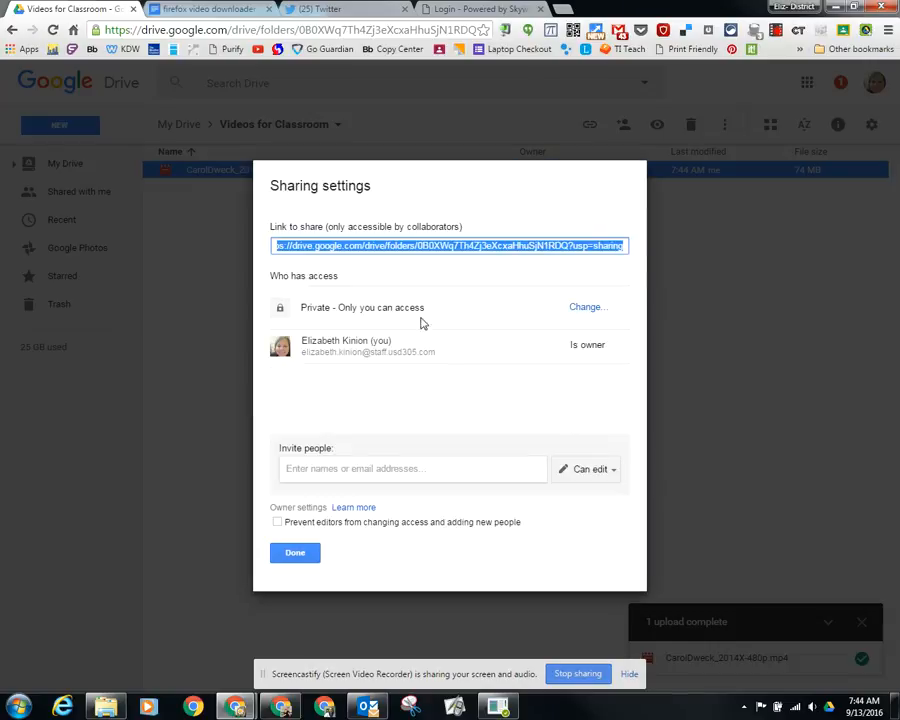
pyautogui.click(604, 313)
pyautogui.click(384, 318)
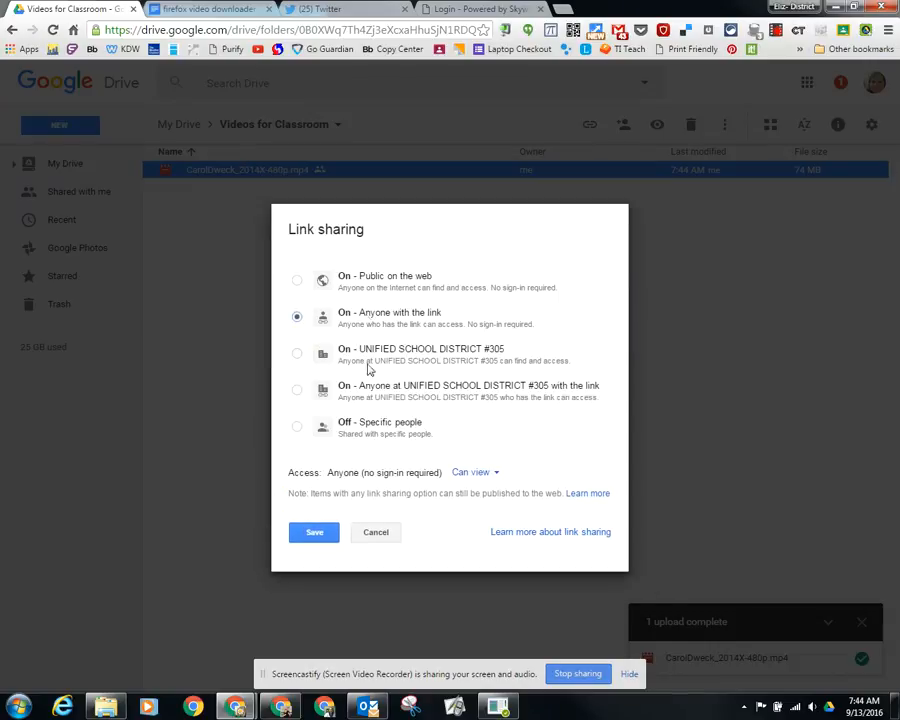
pyautogui.click(326, 536)
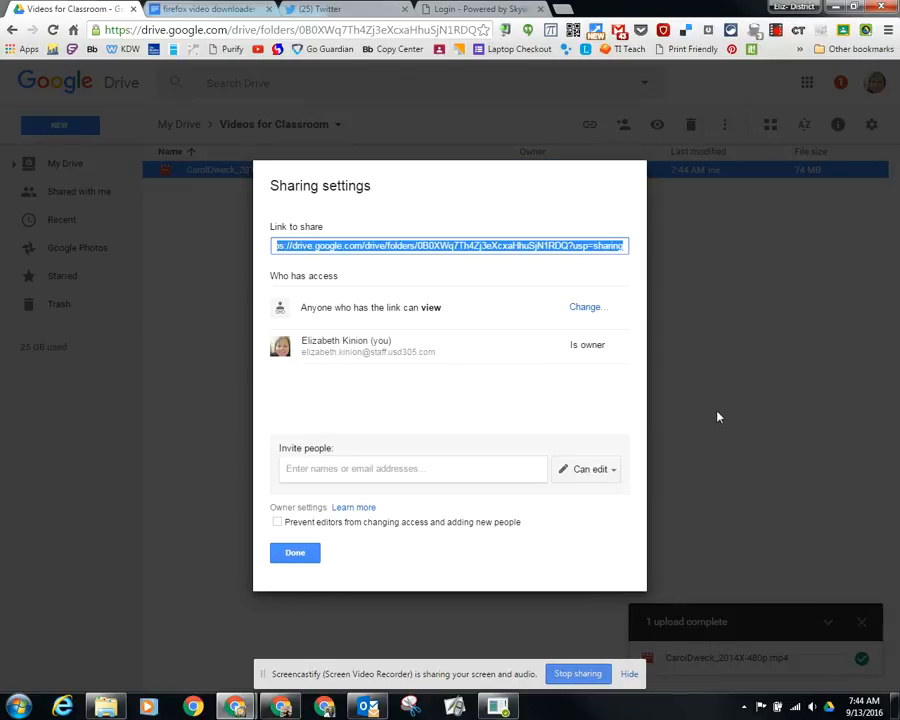
pyautogui.click(296, 553)
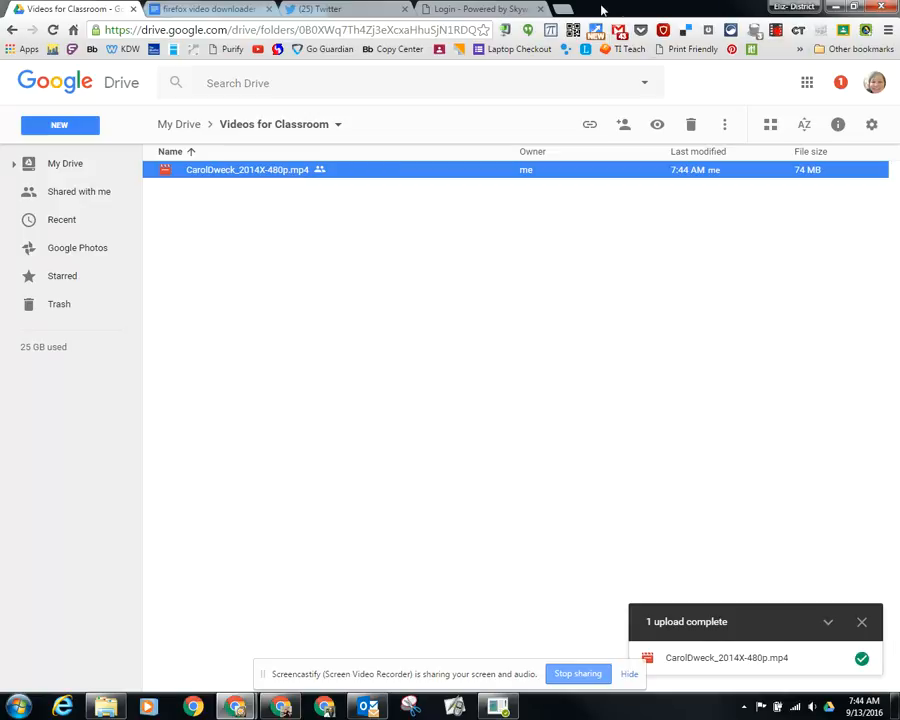
# Open Google Classroom in a new browser tab and enter the Practice Class
pyautogui.click(563, 9)
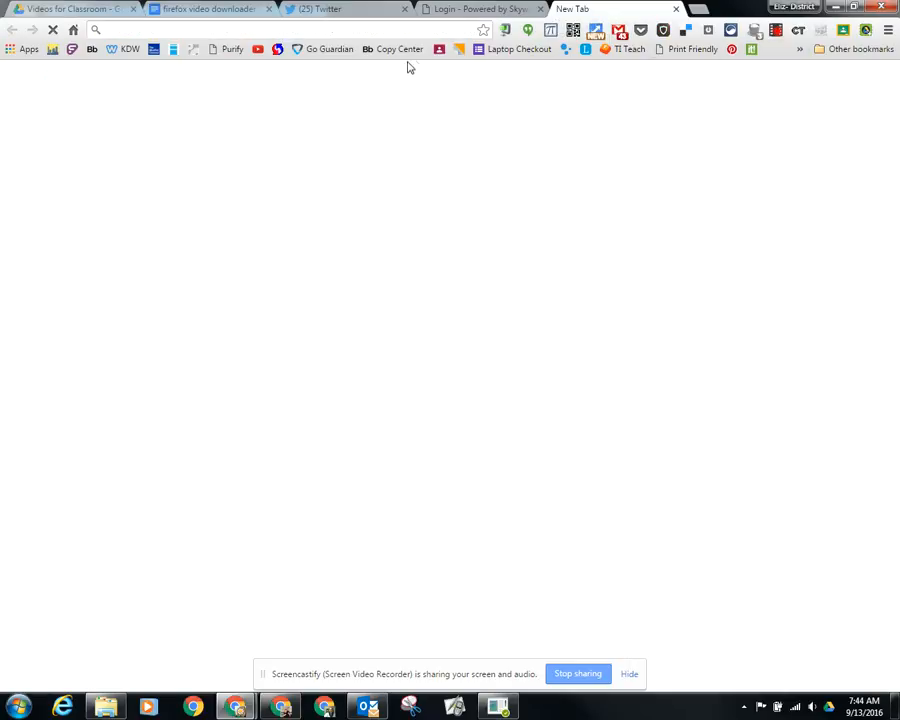
pyautogui.click(439, 50)
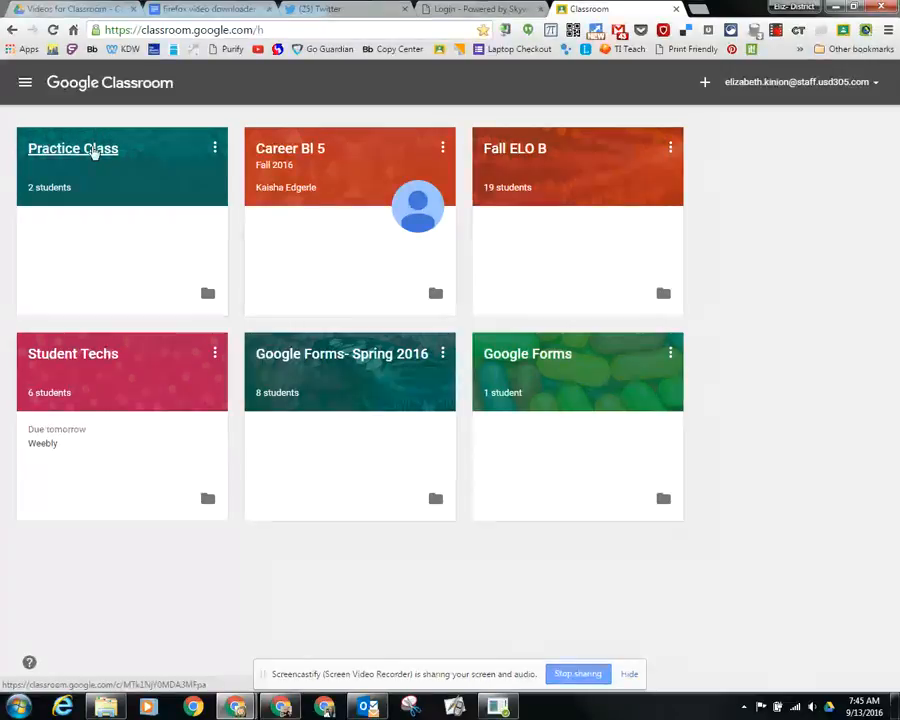
pyautogui.click(93, 151)
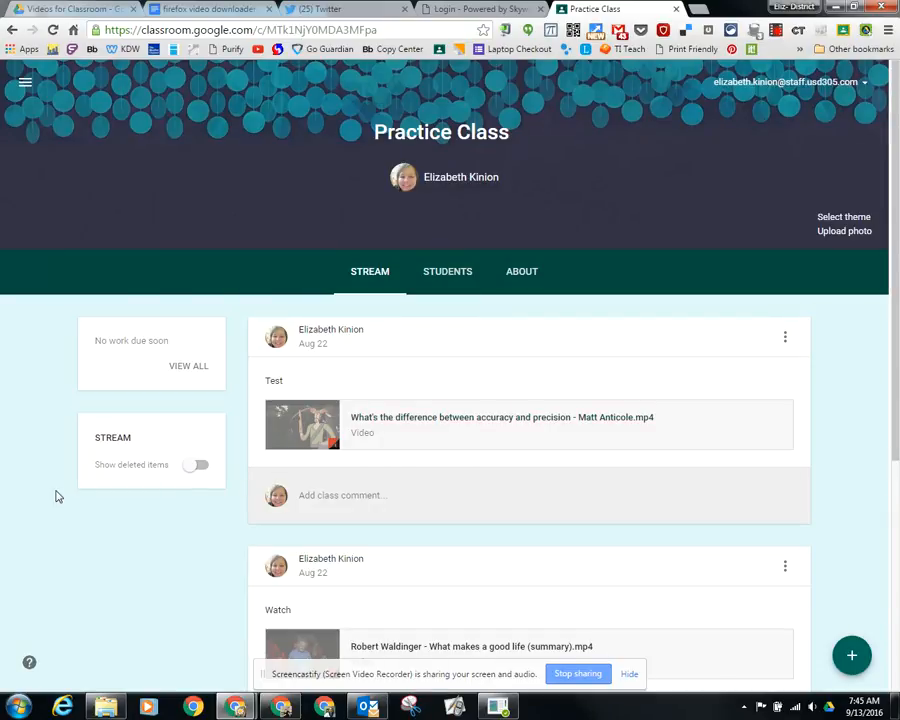
# Create an announcement for Practice Class only with the text "Please watch this video."
pyautogui.moveTo(851, 656)
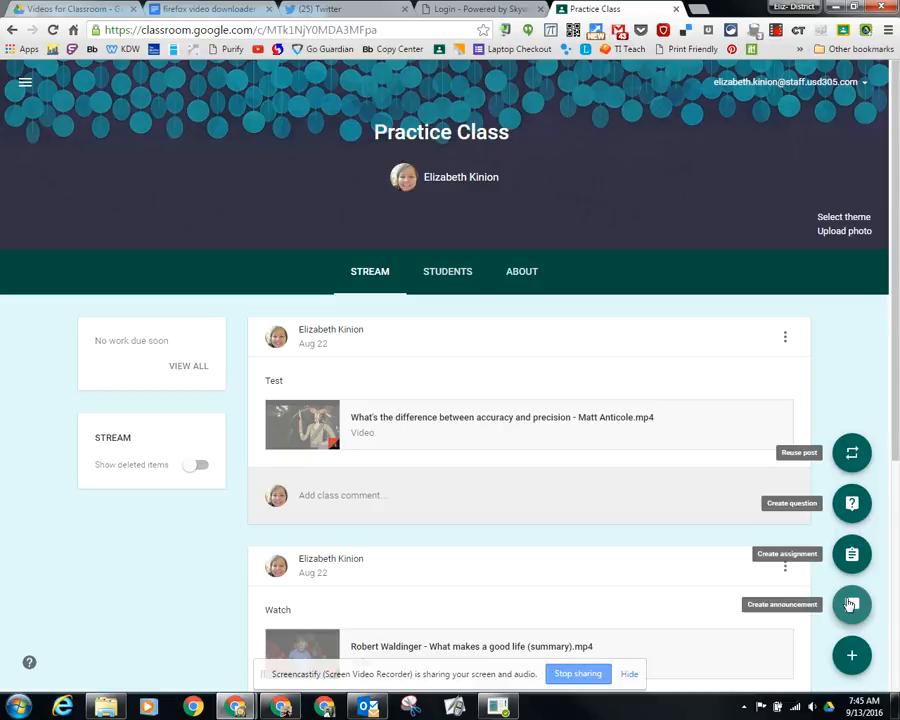
pyautogui.click(851, 604)
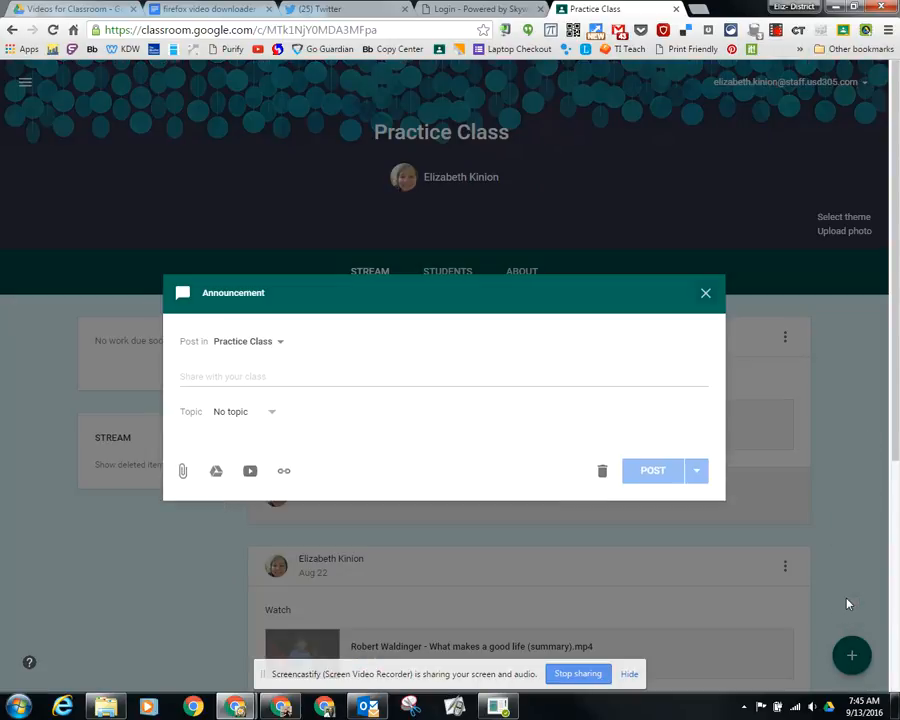
pyautogui.click(264, 375)
pyautogui.write('Plea')
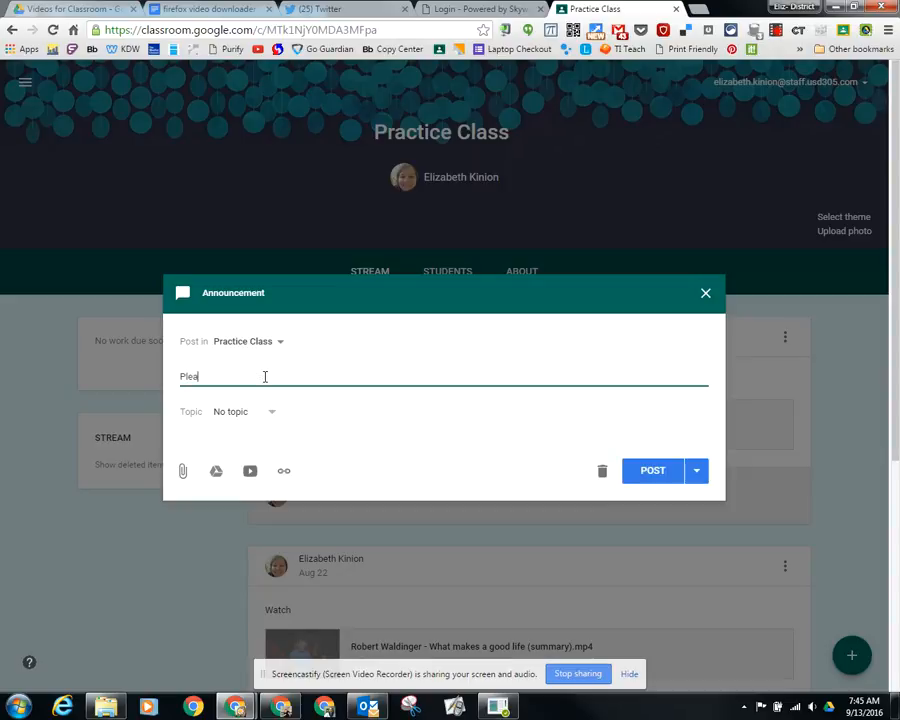
pyautogui.write('this video')
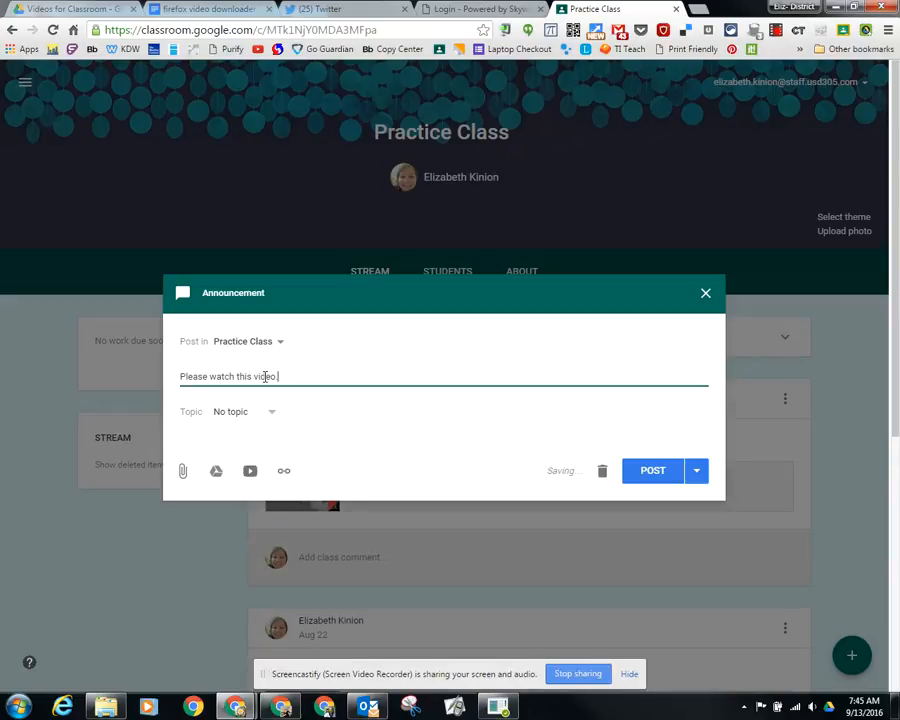
pyautogui.write('.')
pyautogui.click(254, 345)
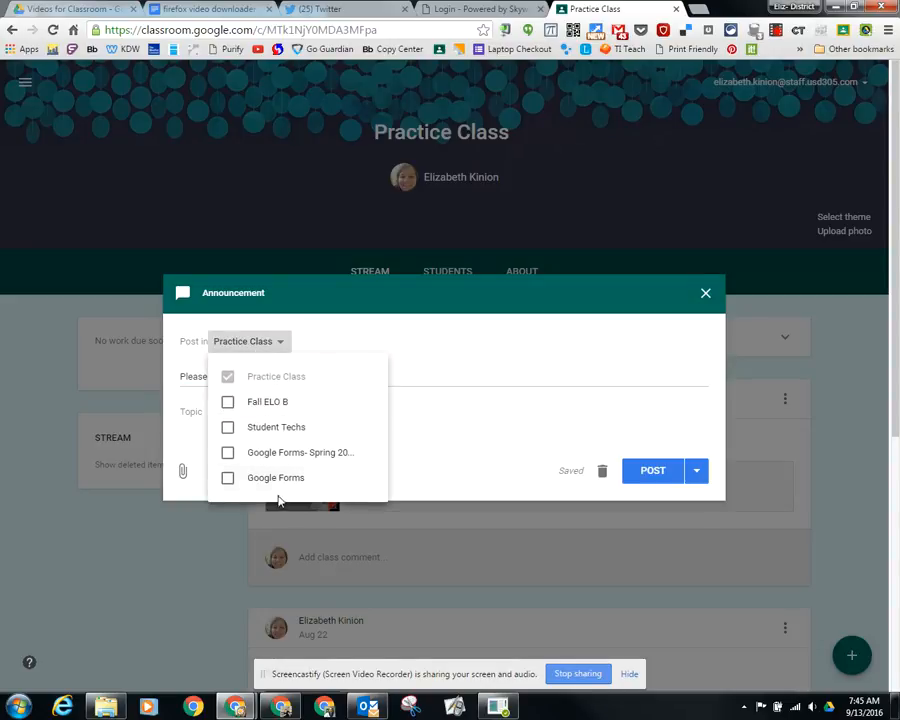
pyautogui.click(255, 345)
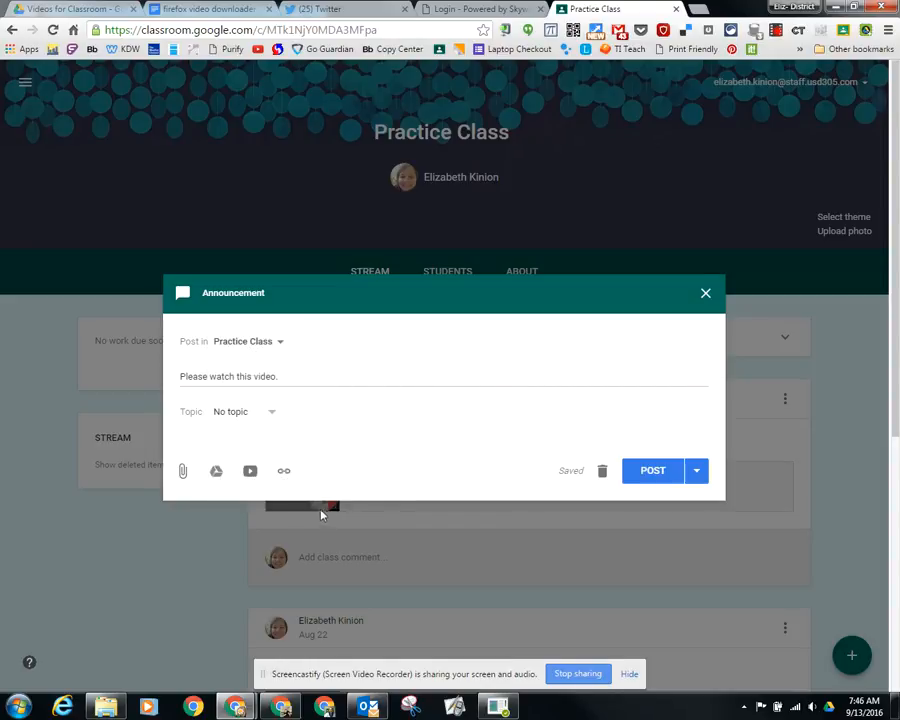
# Attach CarolDweck_2014X-480p.mp4 from the recent Google Drive files to the announcement and post it to the class stream
pyautogui.click(217, 474)
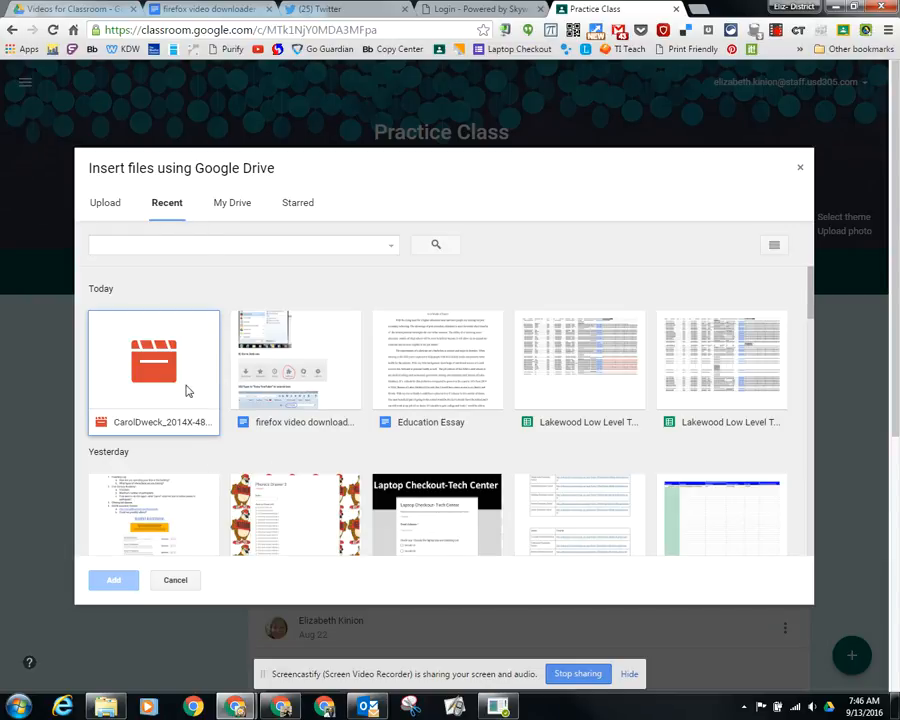
pyautogui.click(186, 388)
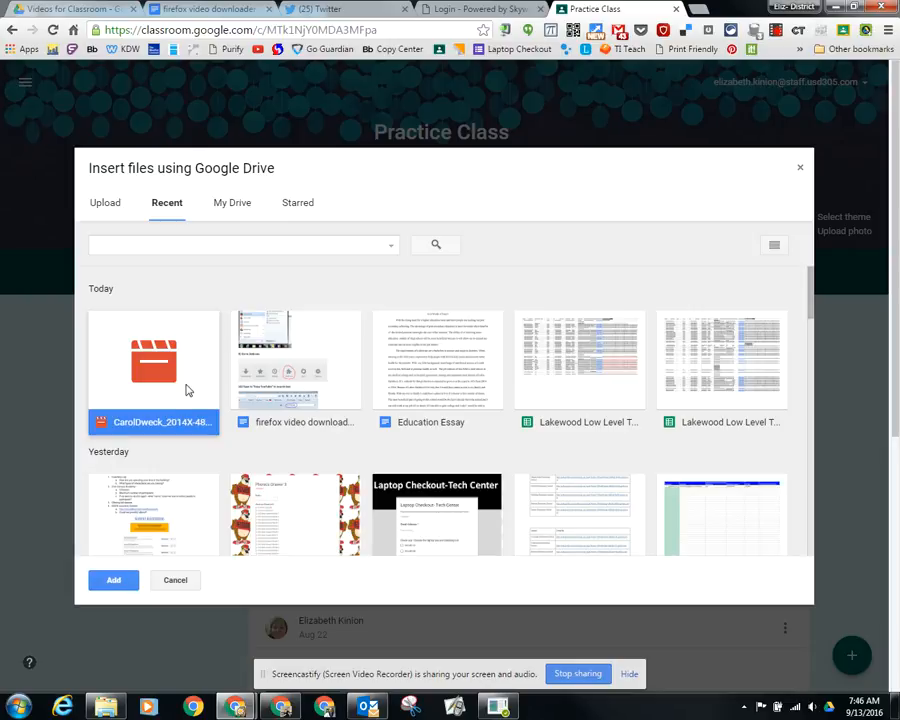
pyautogui.click(114, 580)
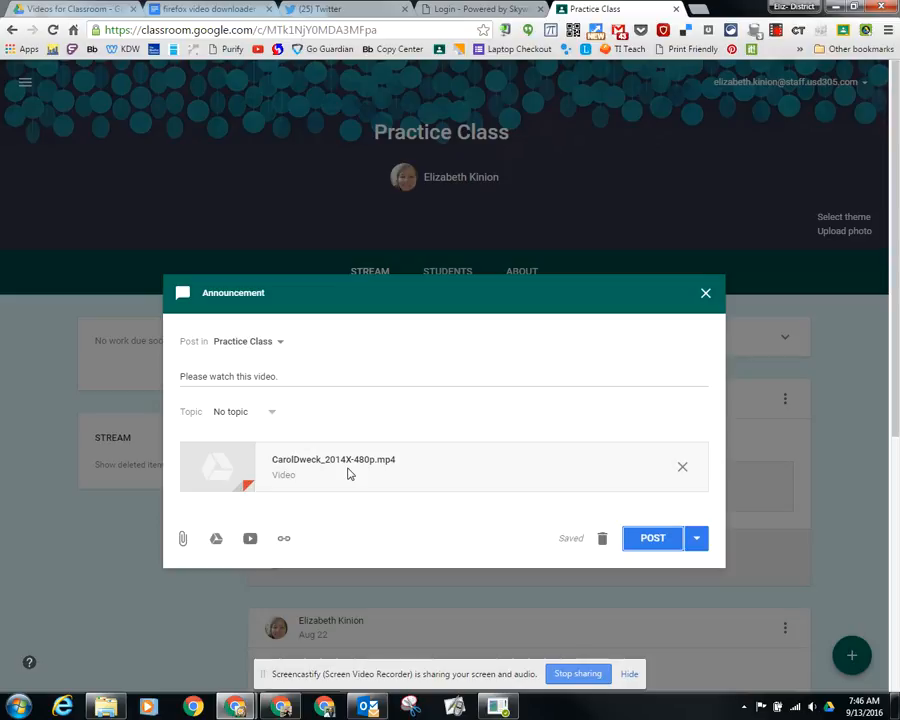
pyautogui.click(704, 546)
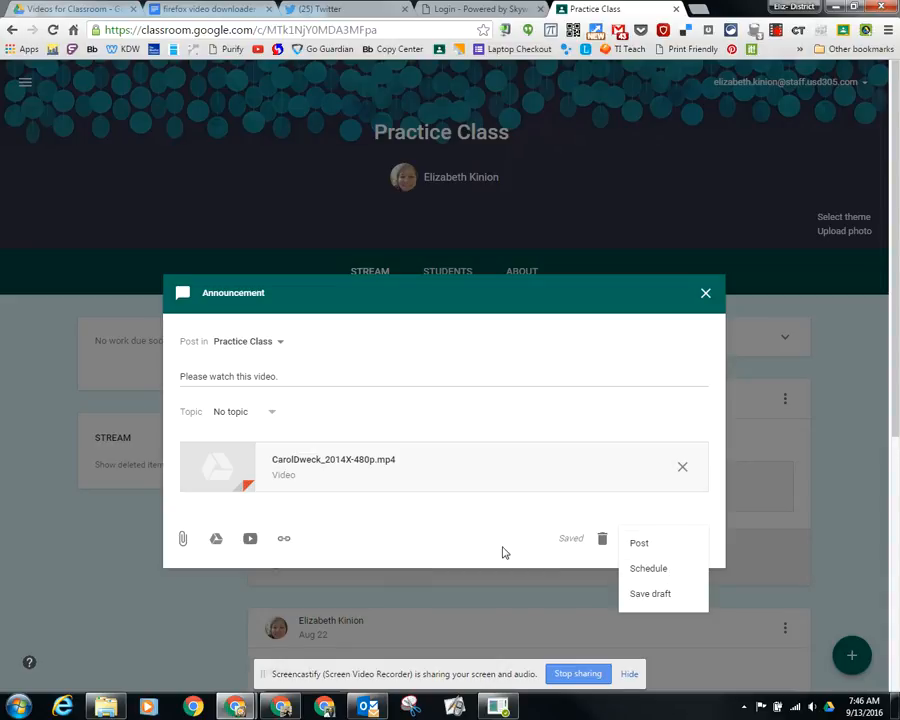
pyautogui.click(655, 555)
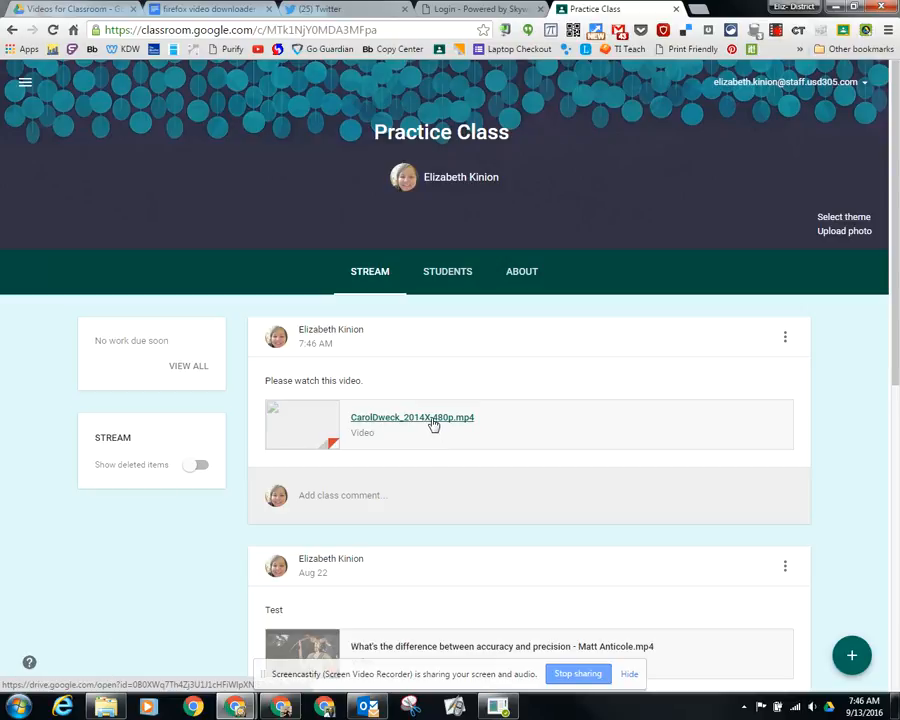
# Try to play the attached CarolDweck_2014X-480p.mp4 video from the new announcement, and return to the class stream
pyautogui.click(433, 420)
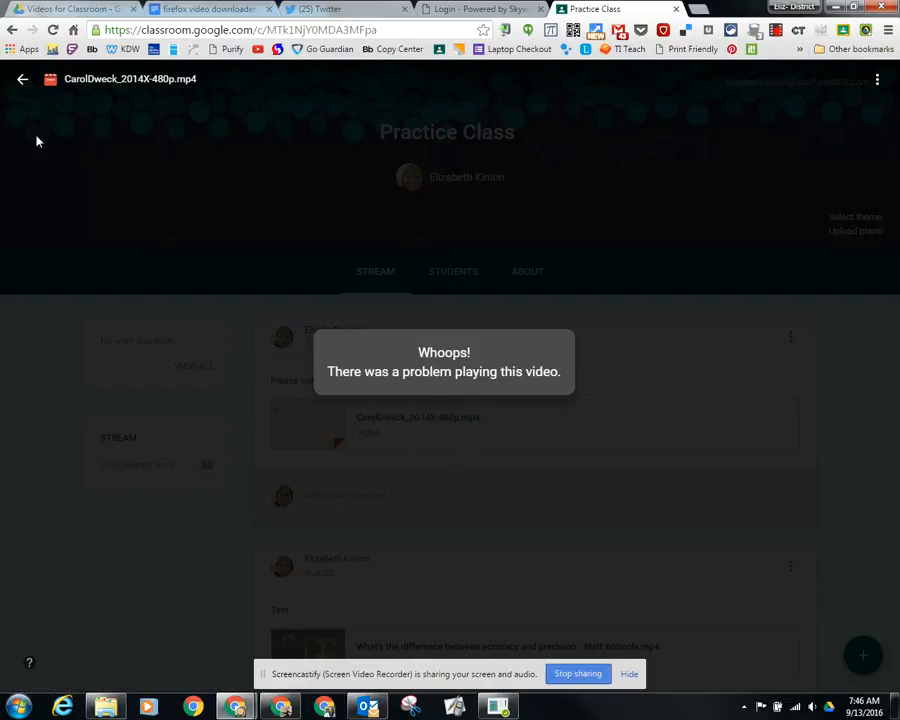
pyautogui.click(23, 84)
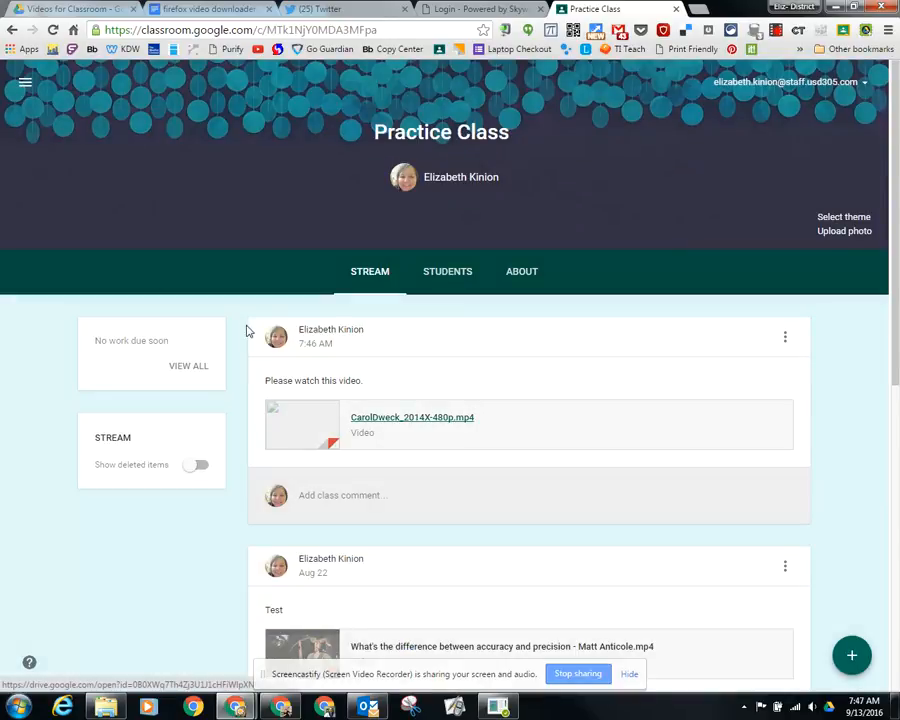